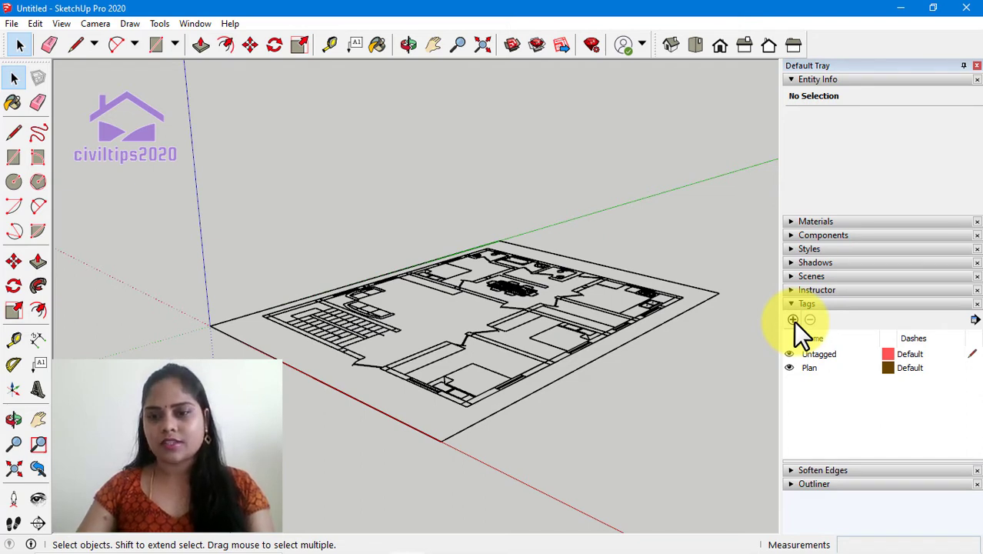
Create a new tag named GF Slab, listed beneath Plan in the Tags panel.
left_click(793, 321)
type("GF s")
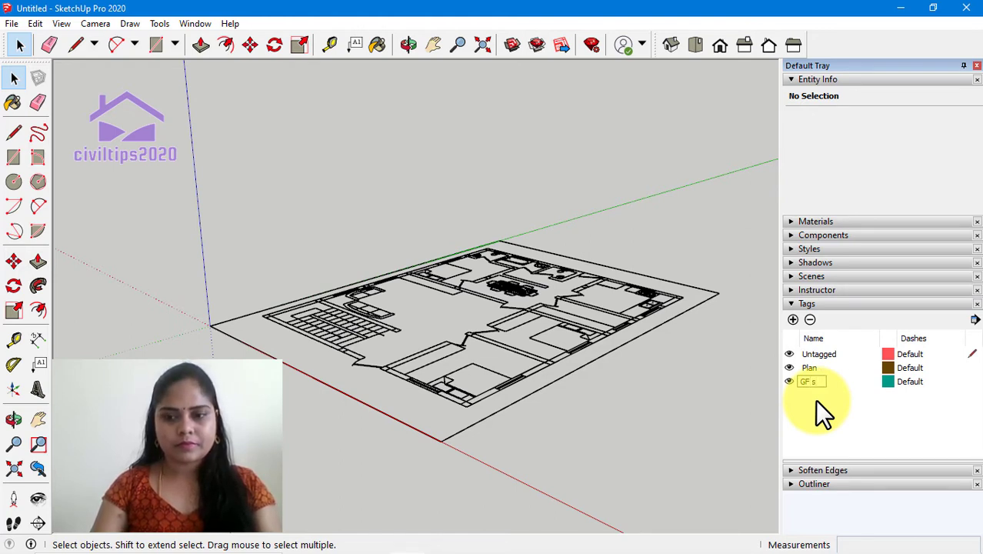
type("lab")
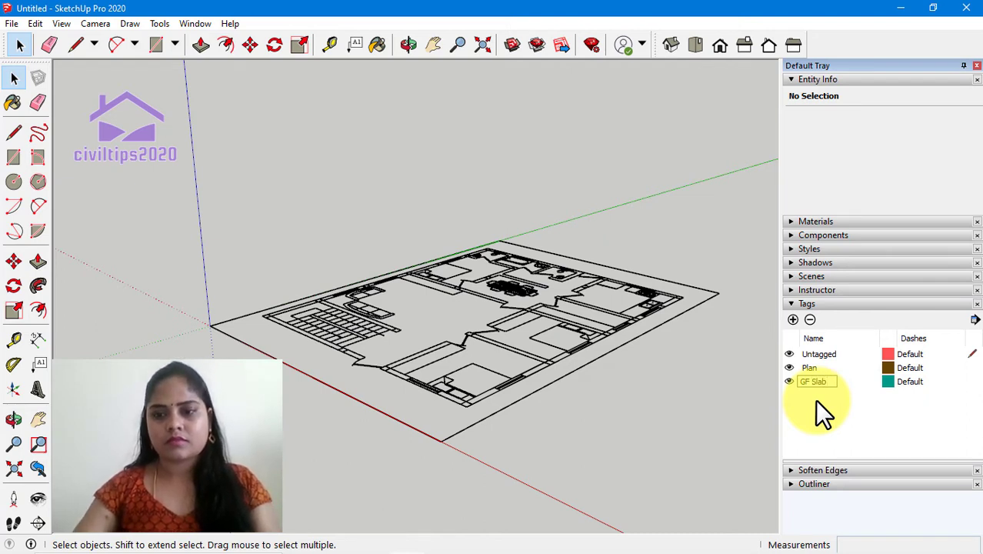
key("Return")
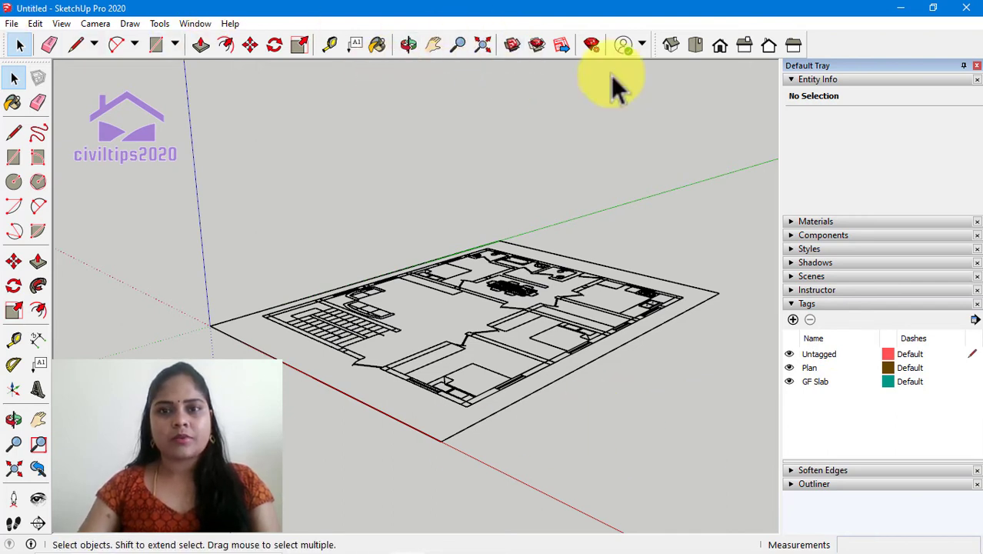
In Top view, draw a 32' by 41' 3" rectangle corner to corner over the floor plan.
left_click(693, 45)
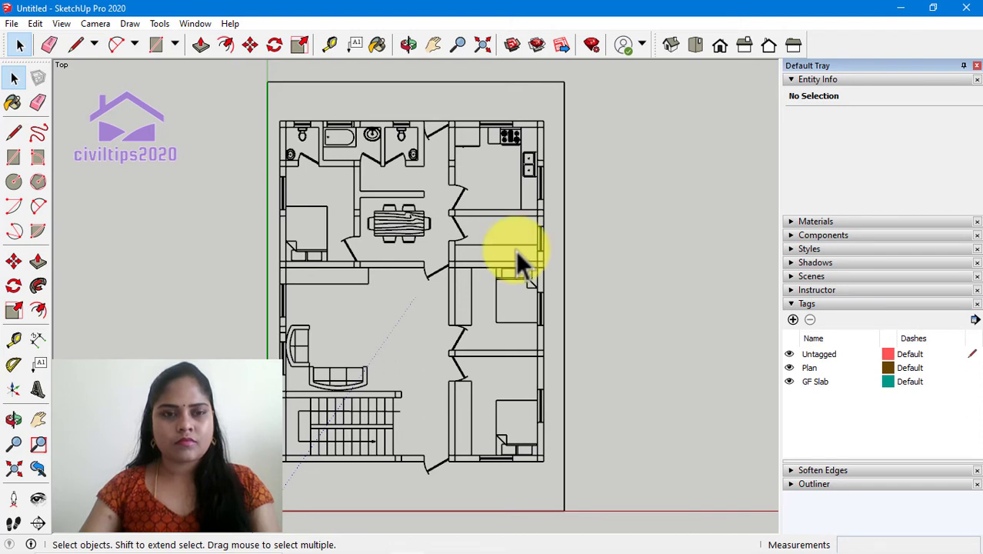
left_click(155, 44)
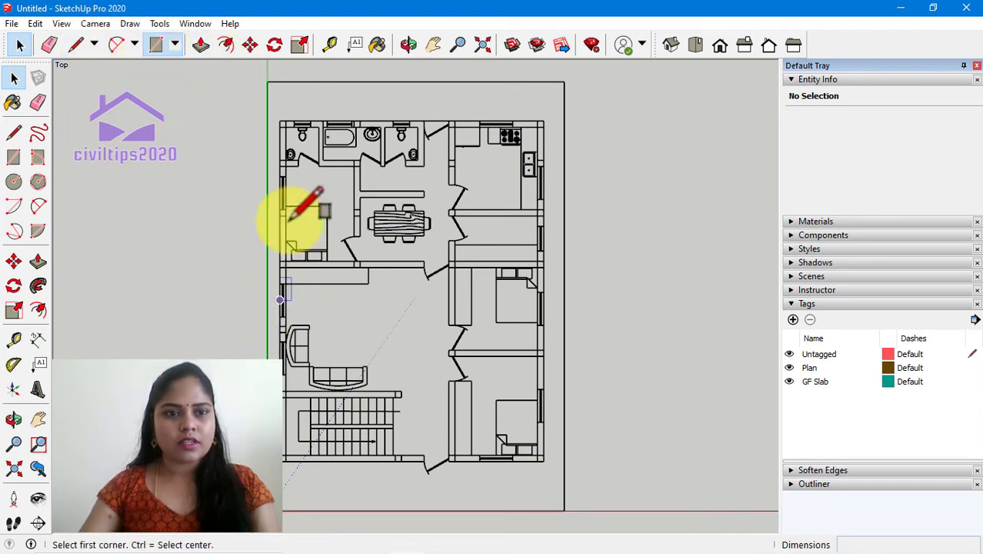
left_click(279, 121)
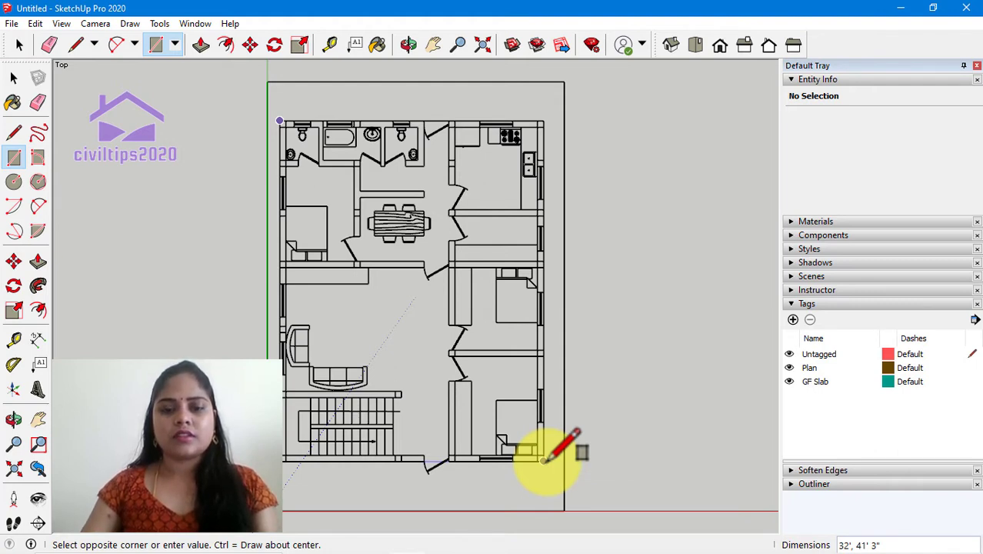
left_click(544, 460)
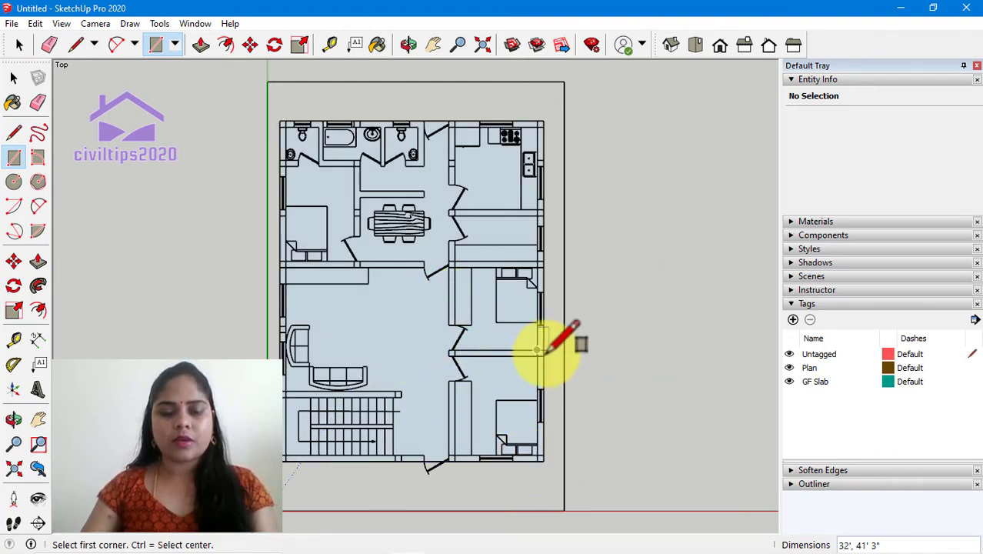
key("space")
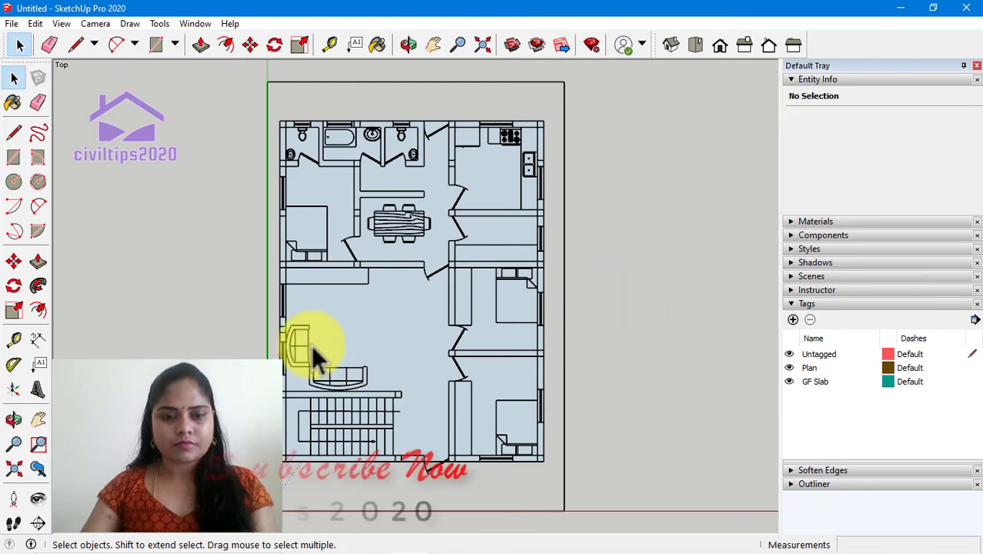
left_click(399, 321)
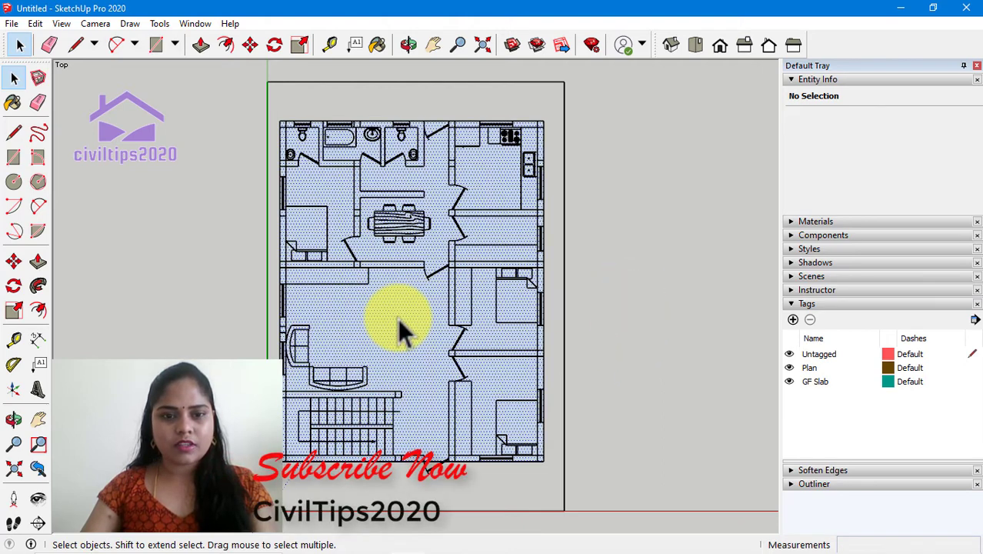
In Iso view, push/pull the plan rectangle up 1' into a solid slab.
left_click(613, 328)
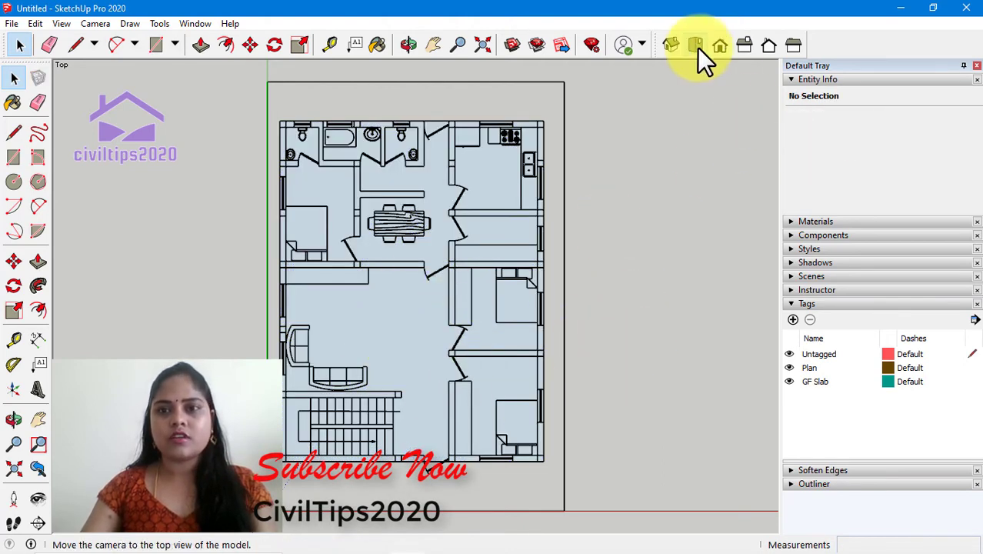
left_click(667, 47)
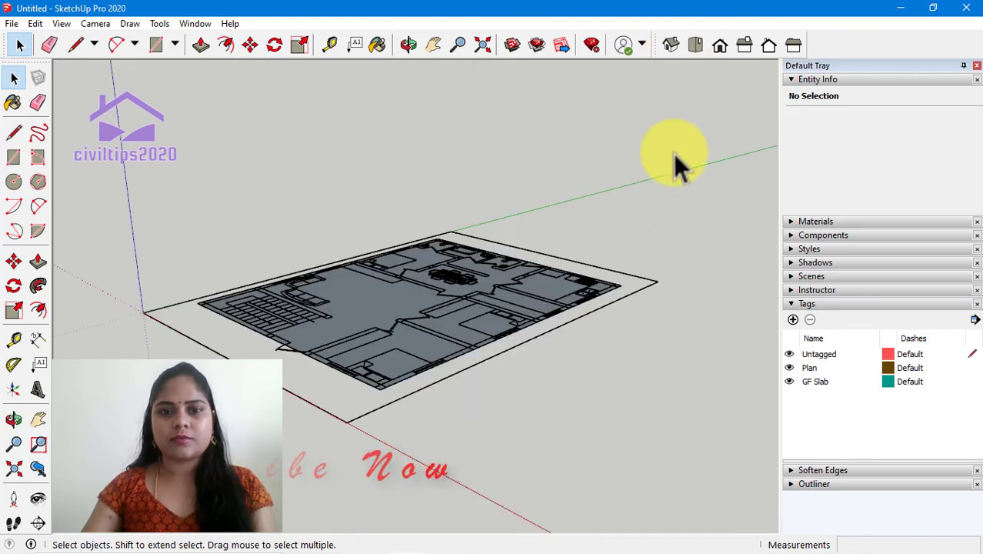
left_click(201, 45)
left_click(377, 307)
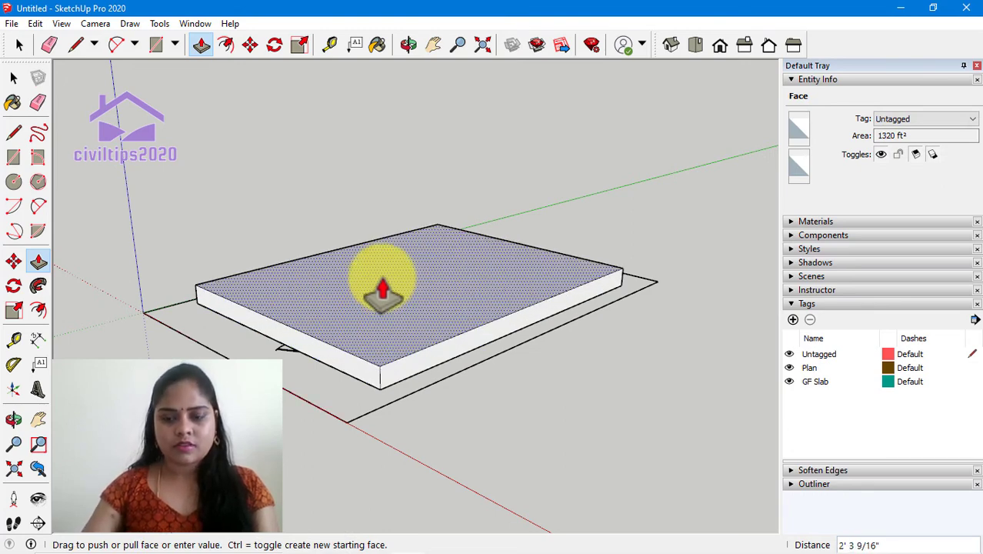
type("1")
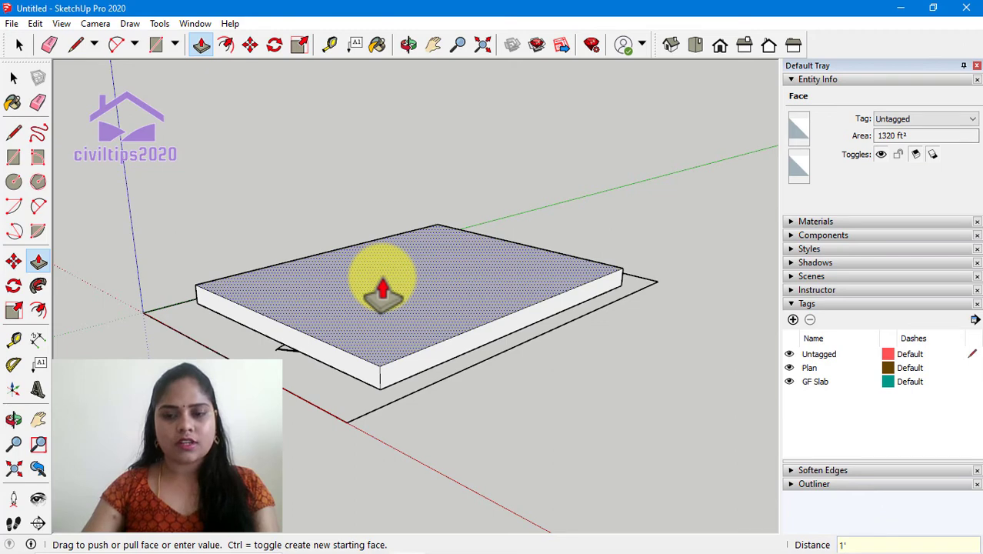
key("Return")
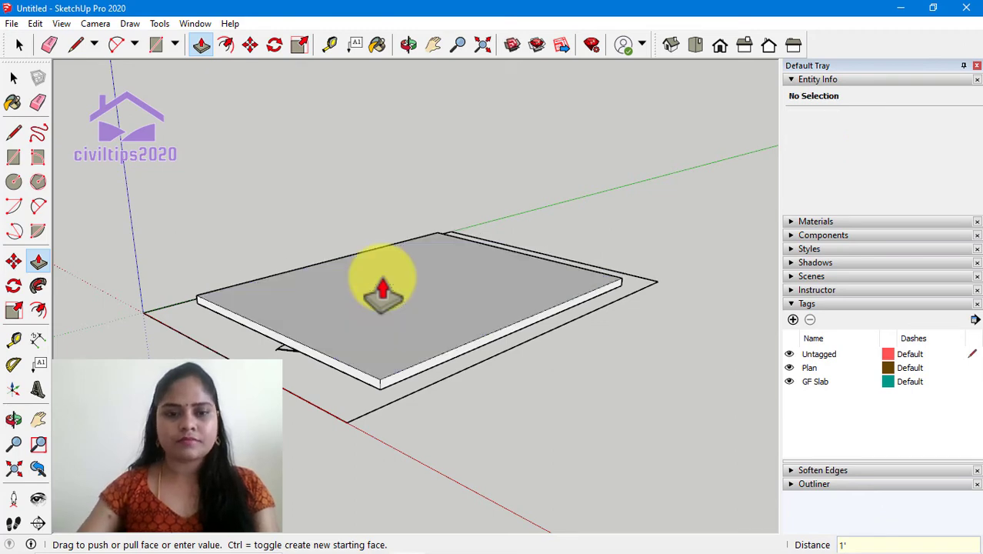
key("space")
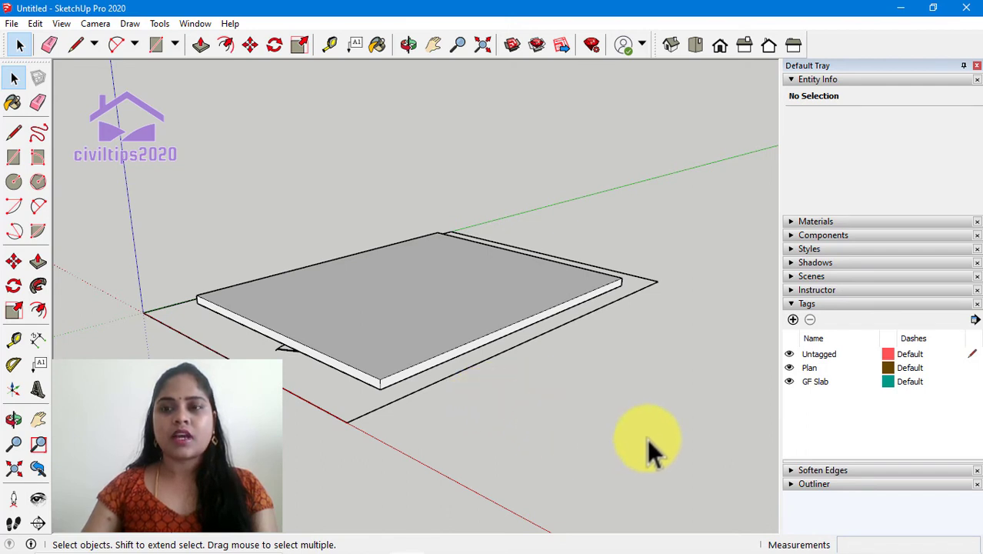
Select the GF Slab tag in the Tags panel and confirm its name.
left_click(827, 382)
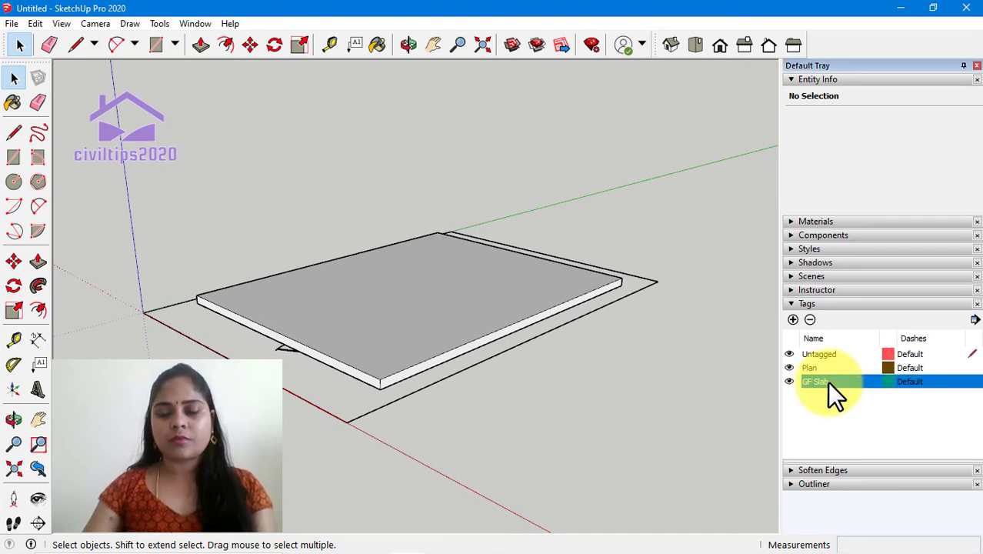
left_click(834, 381)
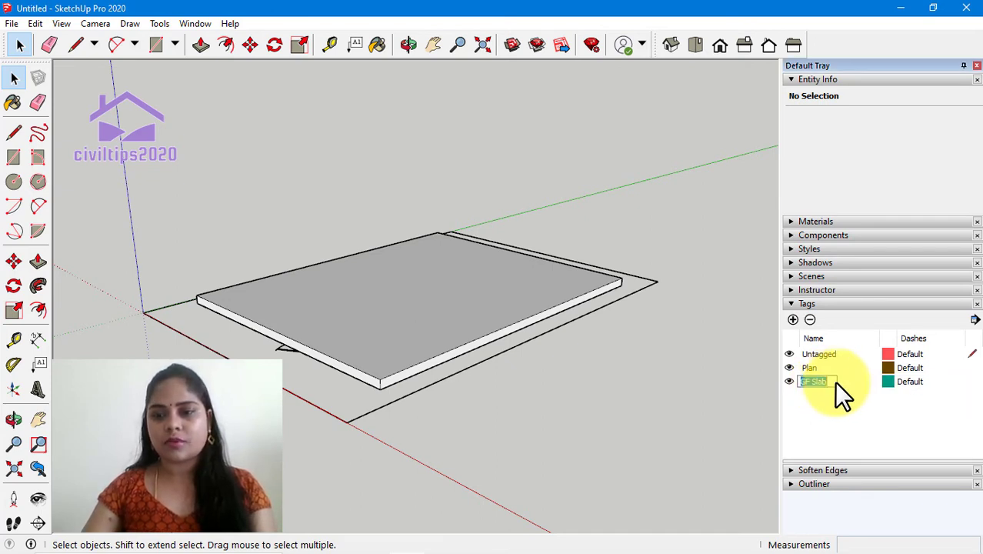
key("Return")
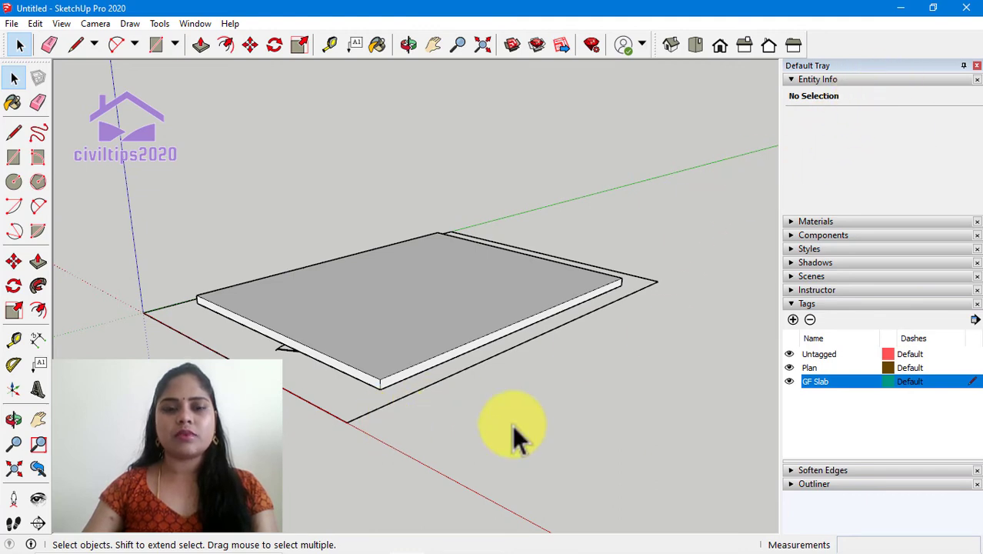
From Top view, select the slab face with its edges and assign them the GF Slab tag.
left_click(697, 46)
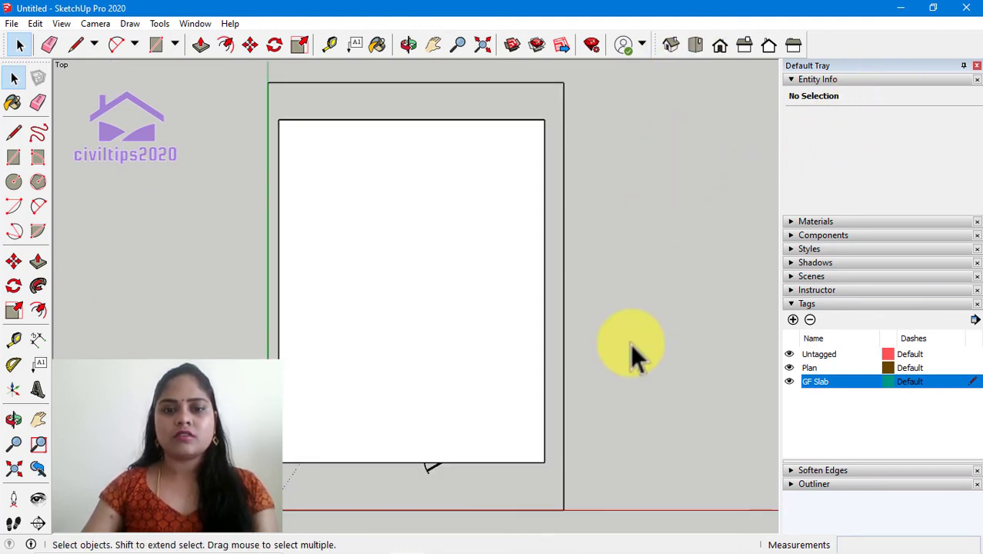
triple_click(400, 248)
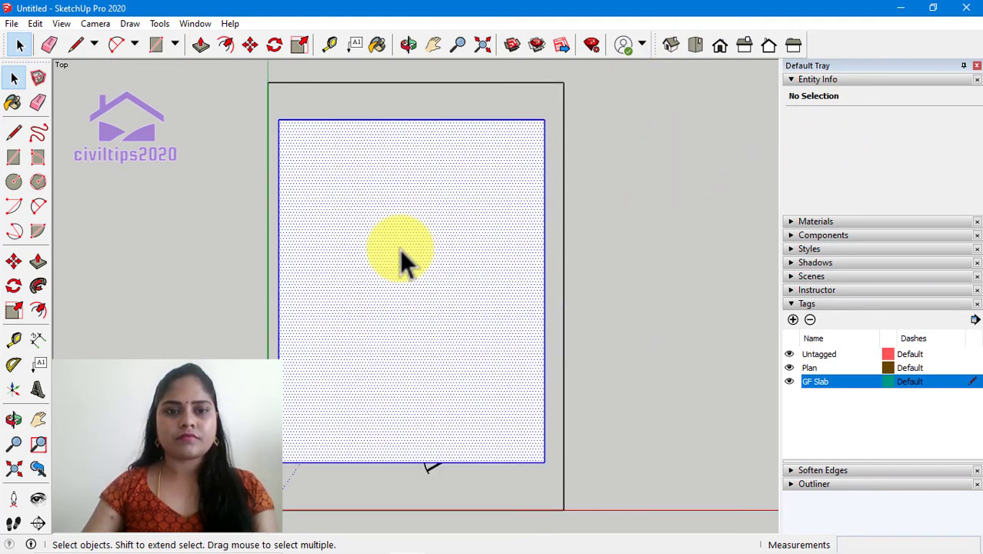
left_click(924, 118)
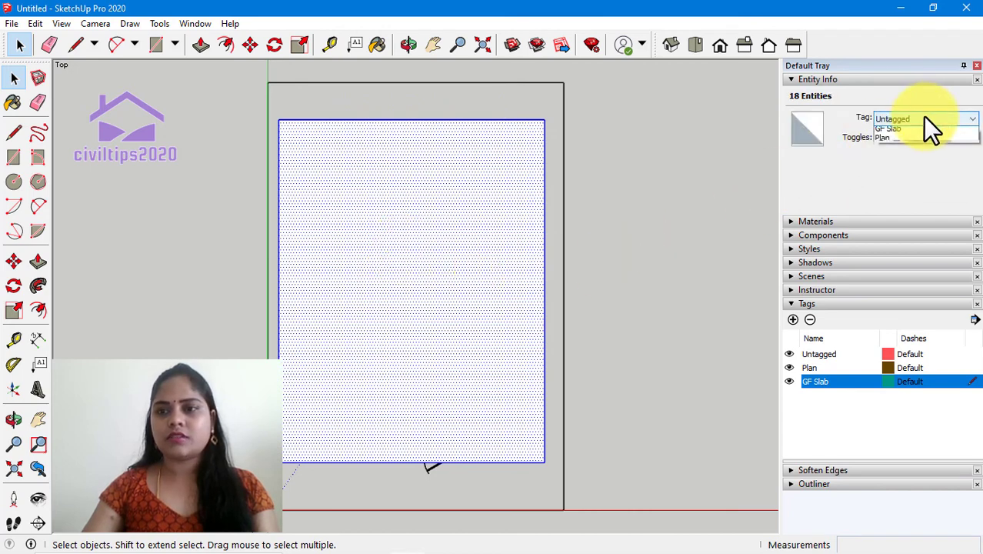
left_click(892, 140)
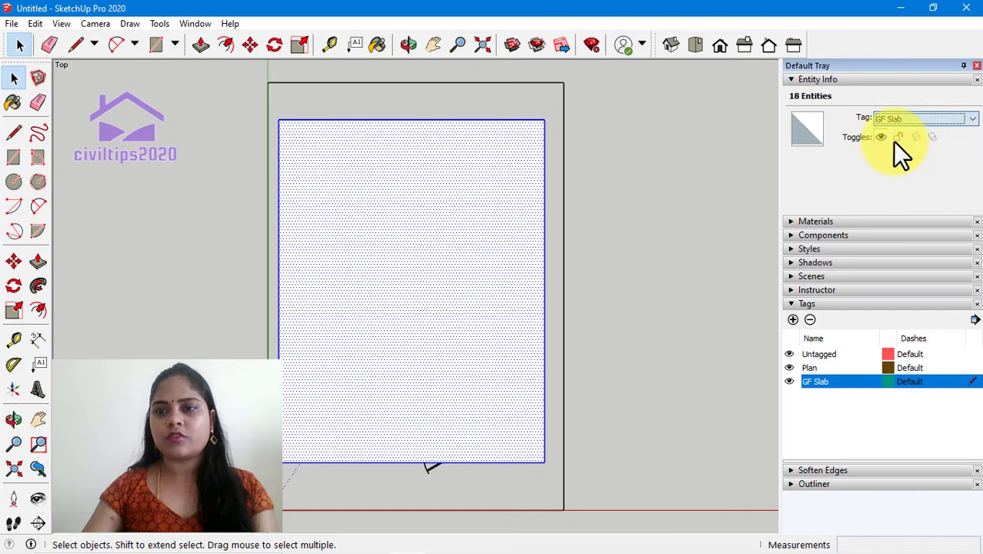
left_click(662, 273)
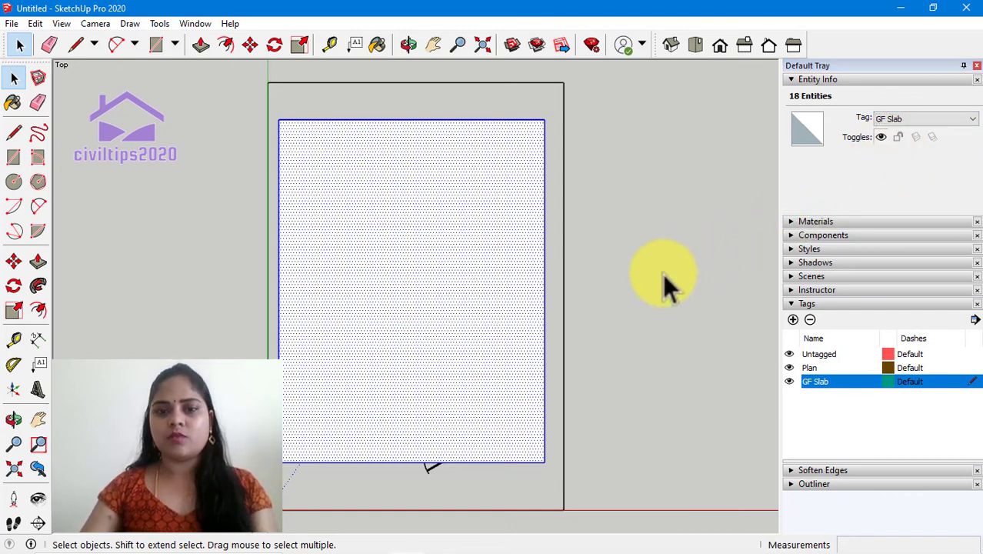
left_click(662, 273)
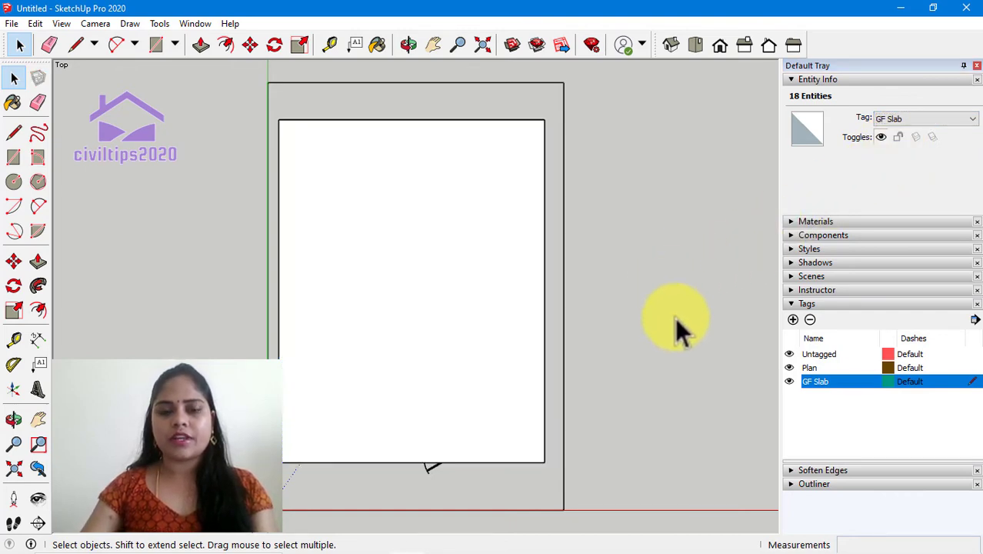
In Iso view, select the whole slab, make it a group, then open and exit it to check.
left_click(695, 44)
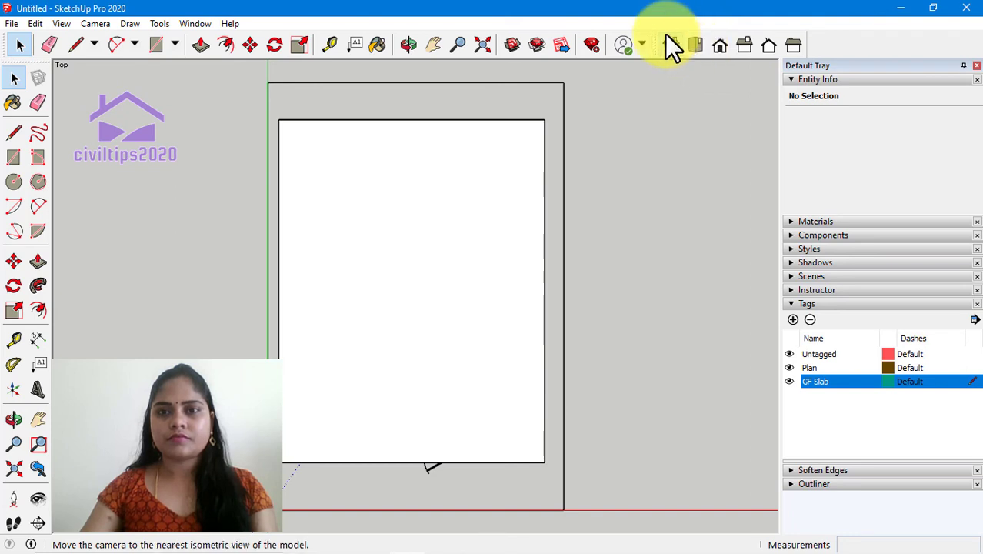
left_click(671, 46)
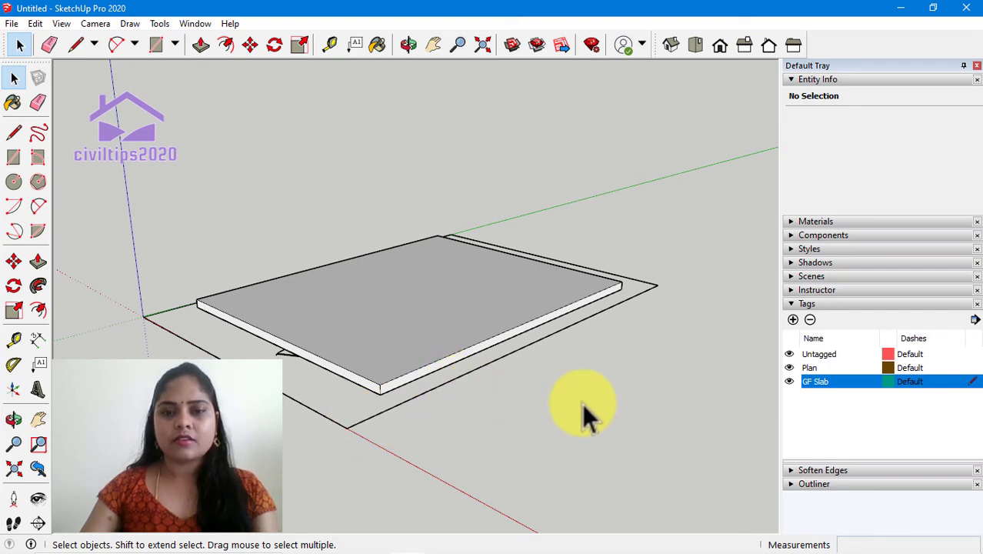
triple_click(401, 367)
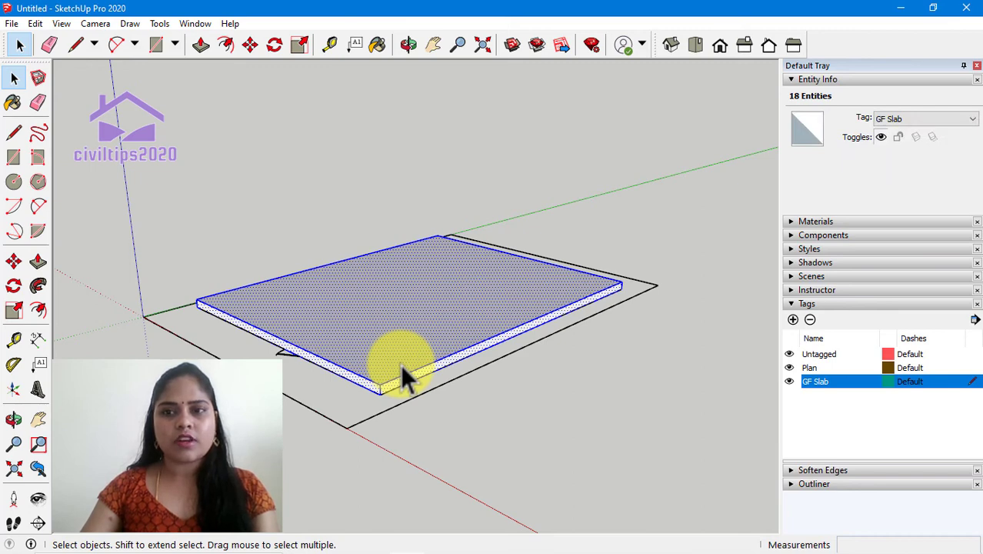
right_click(400, 370)
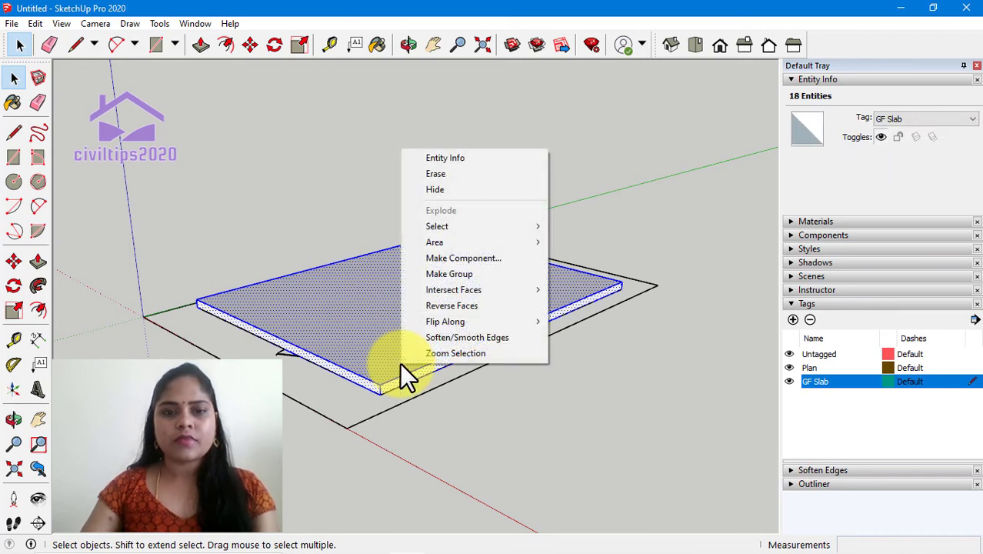
left_click(468, 276)
left_click(580, 429)
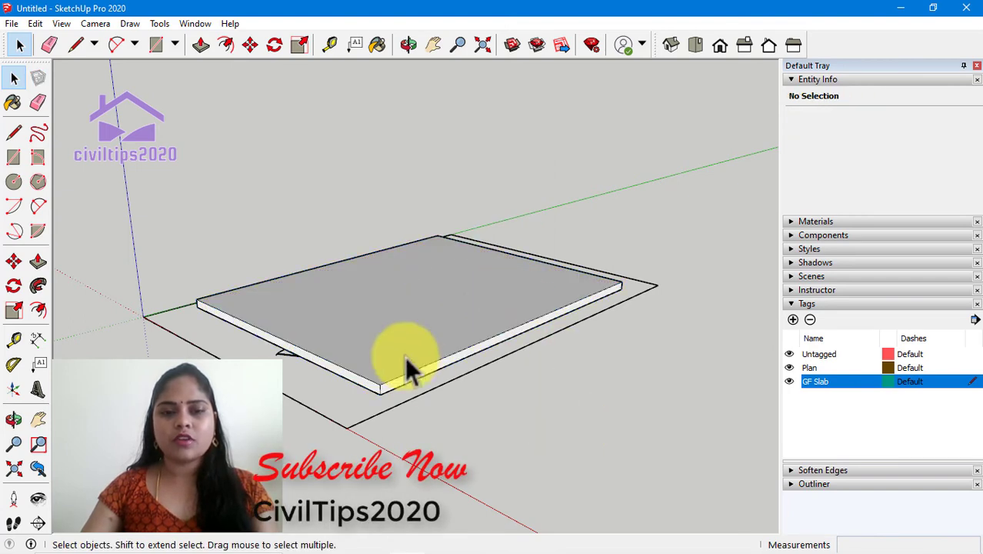
double_click(405, 356)
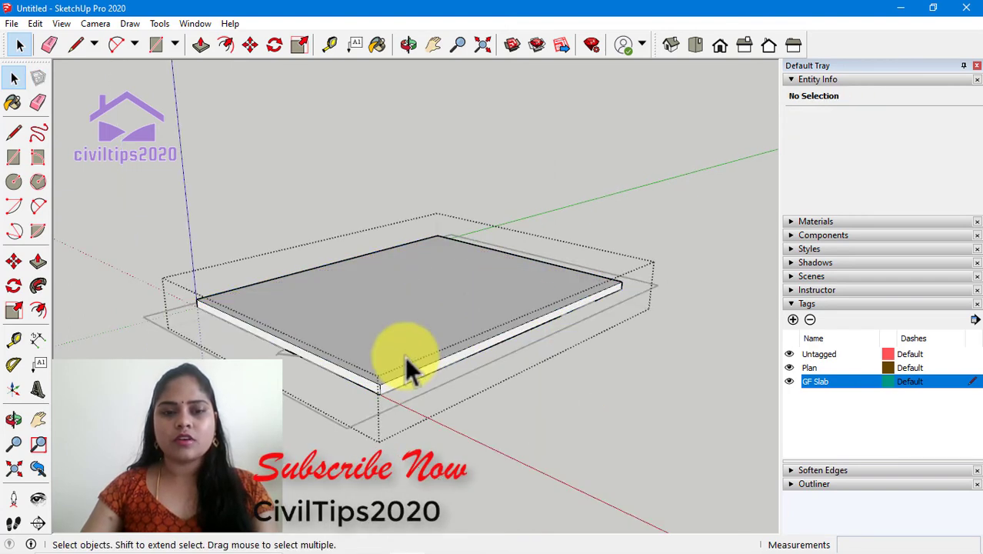
left_click(667, 442)
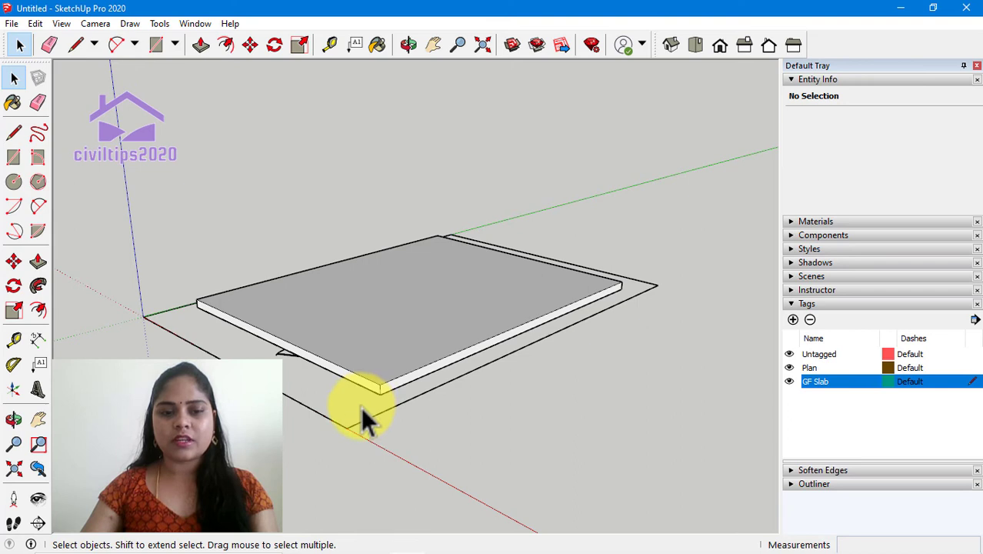
Unlock the home.dwg plan and move it 1' straight up onto the slab's top face.
left_click(408, 397)
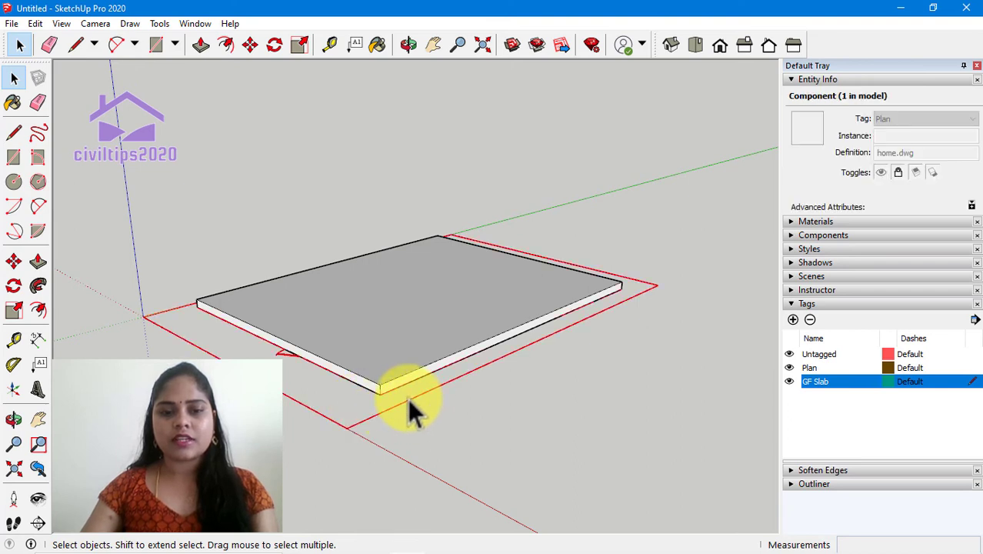
right_click(407, 397)
left_click(468, 100)
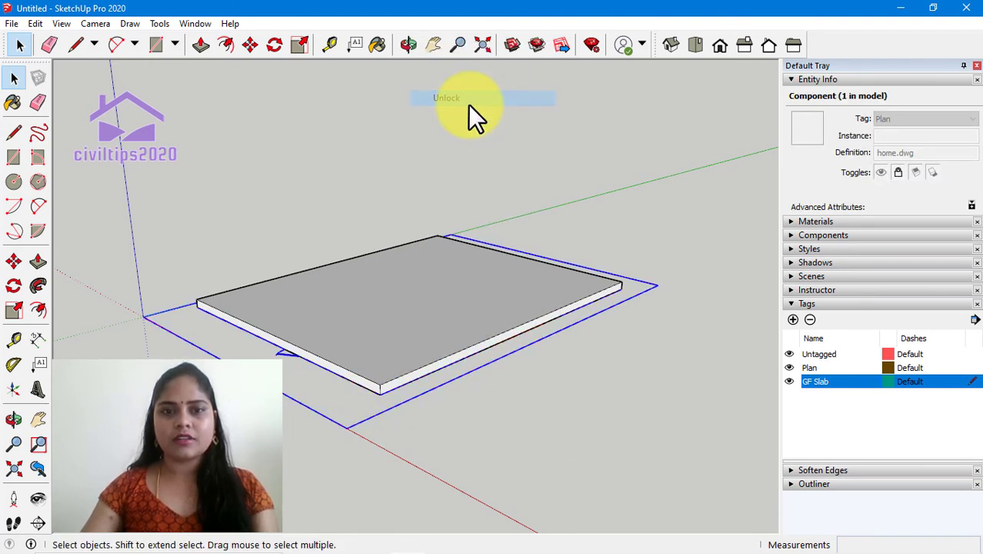
left_click(249, 44)
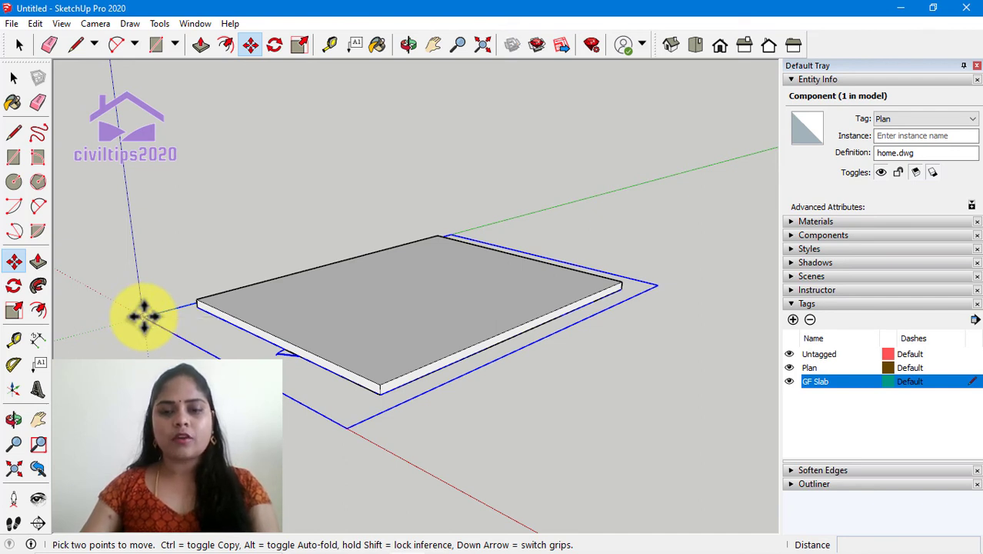
left_click(144, 316)
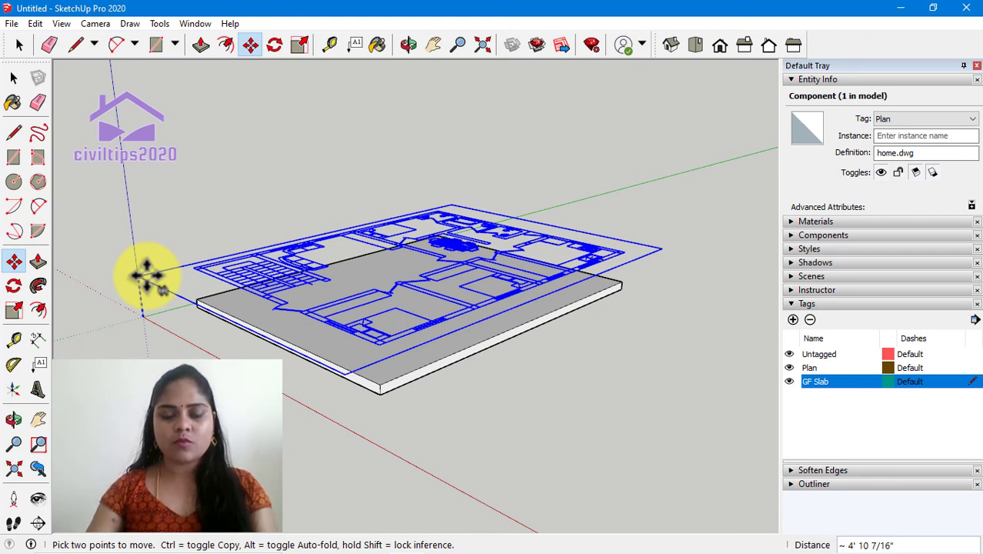
type("1'")
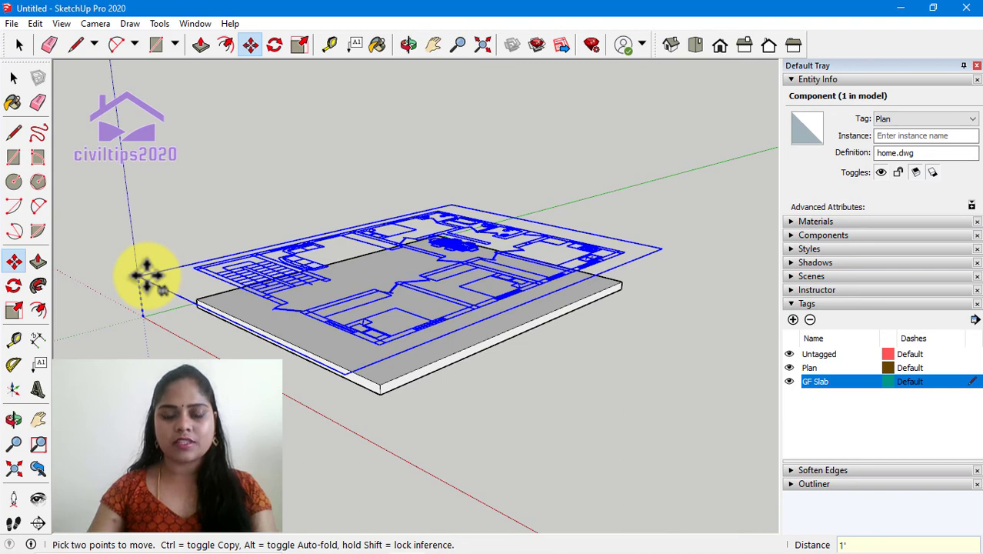
key("Return")
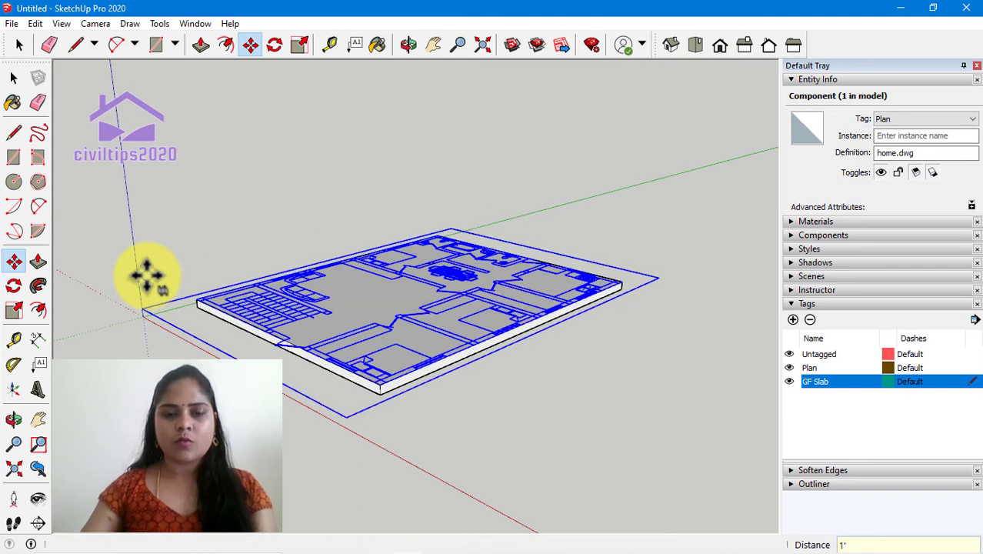
Lock the home.dwg plan component again and deselect it.
key("space")
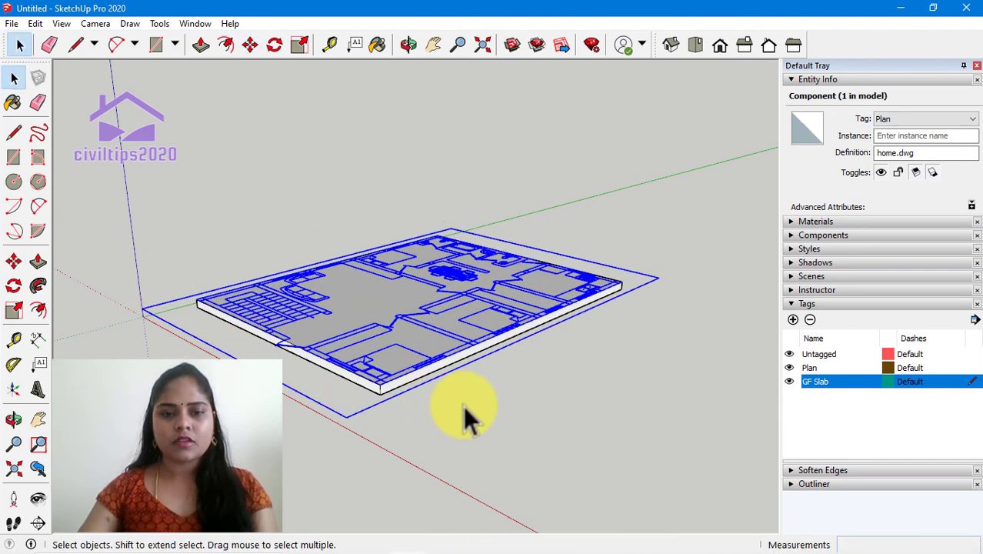
left_click(463, 406)
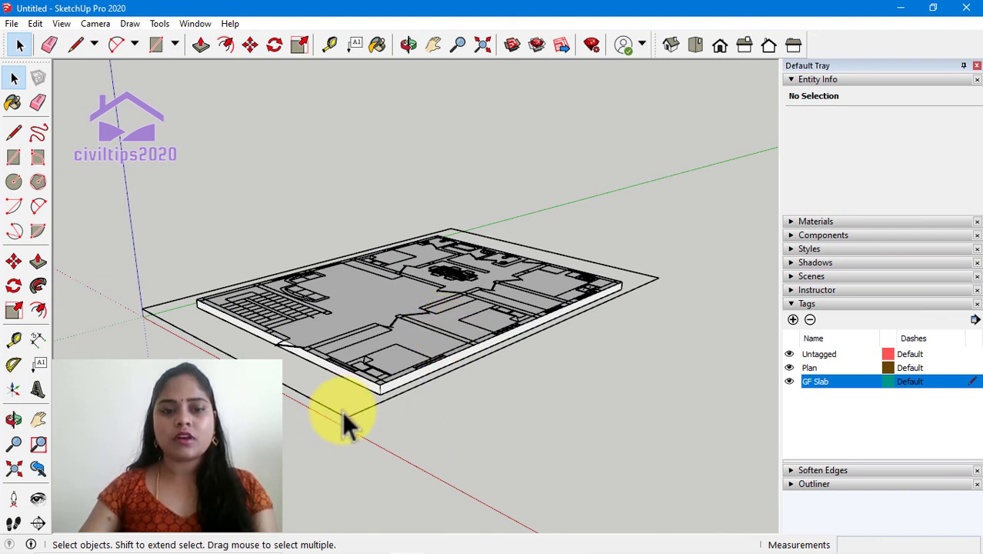
left_click(343, 416)
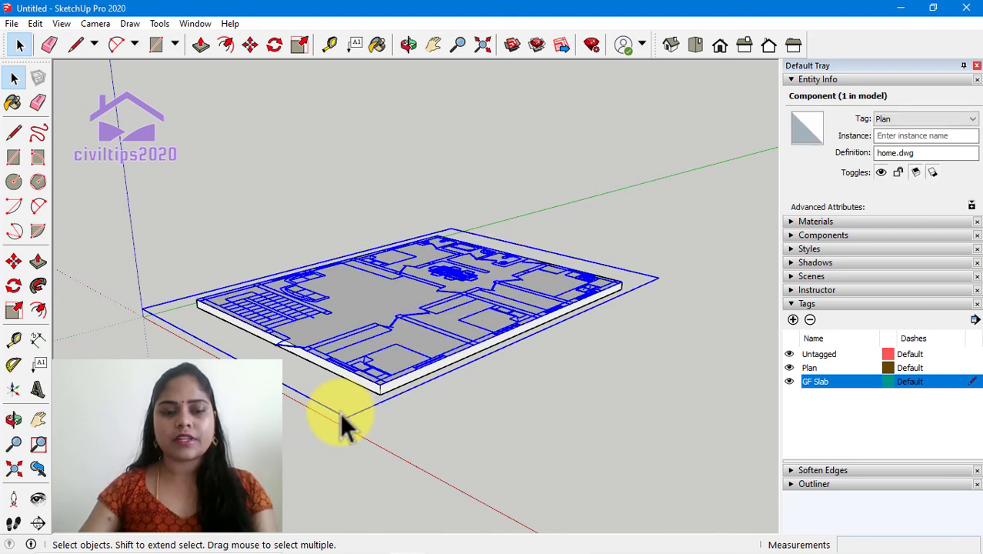
right_click(339, 412)
left_click(396, 116)
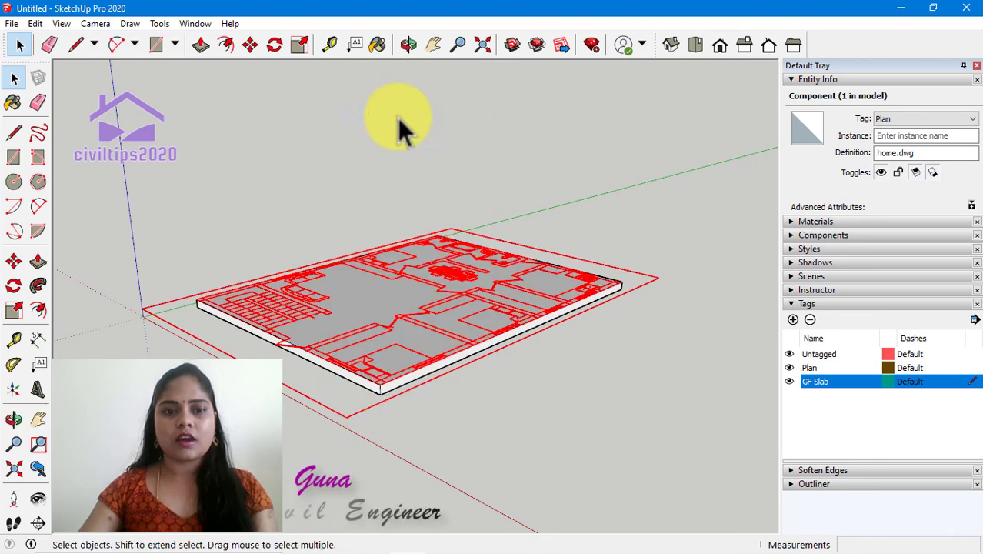
left_click(550, 409)
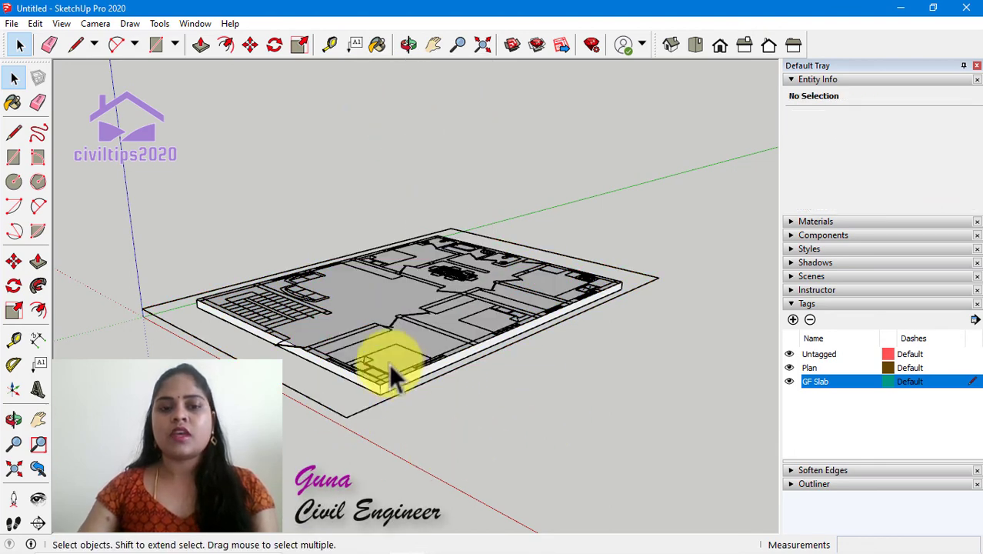
Confirm the plan is locked, then view the plan on the slab from Top view.
left_click(334, 408)
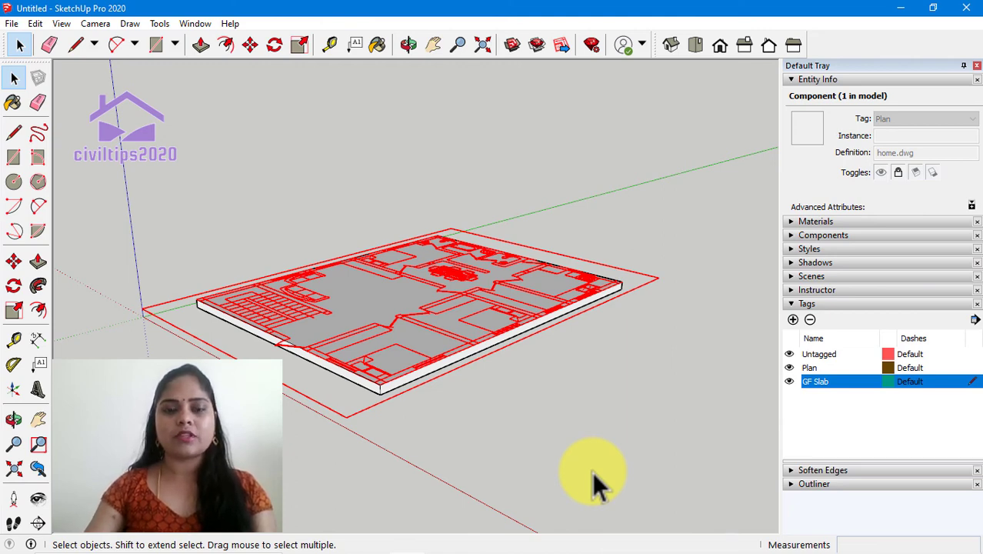
left_click(517, 413)
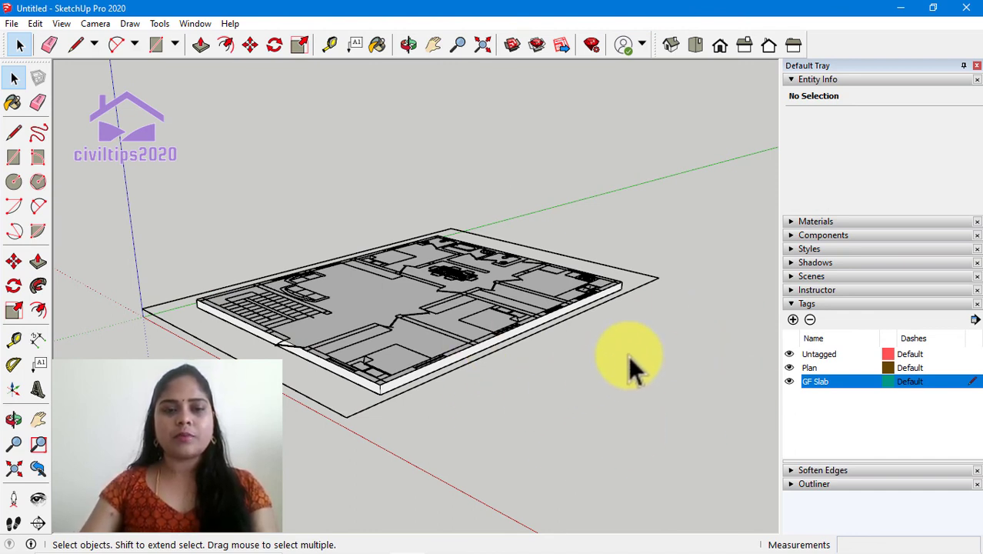
left_click(697, 48)
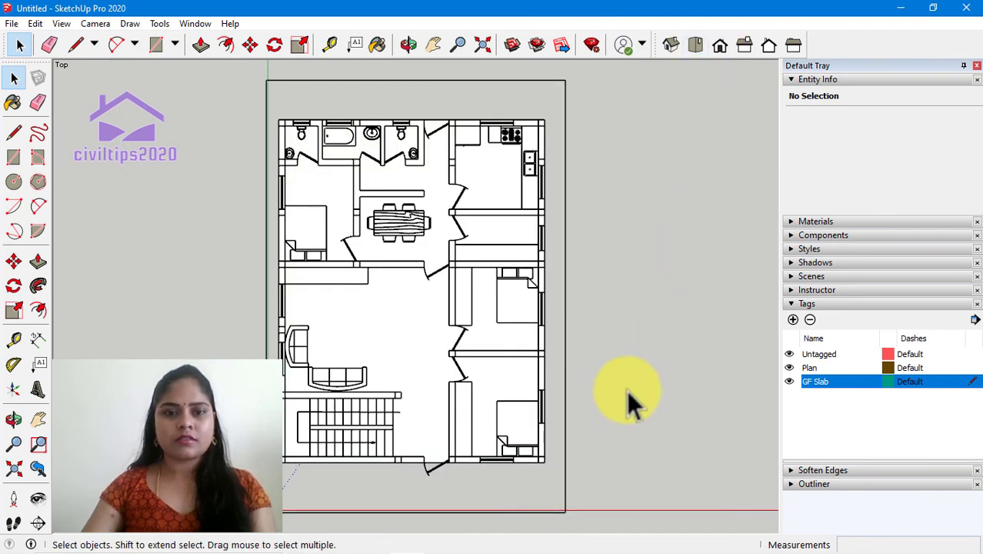